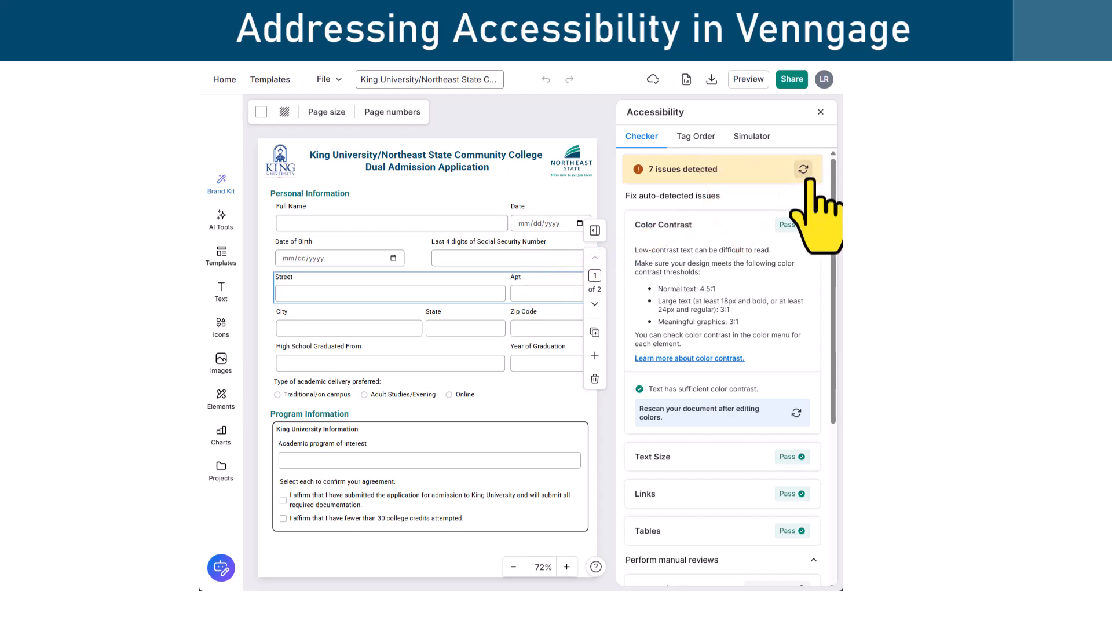
Open the Alternative Text review and locate each image listed as missing alt text on the page.
click(803, 169)
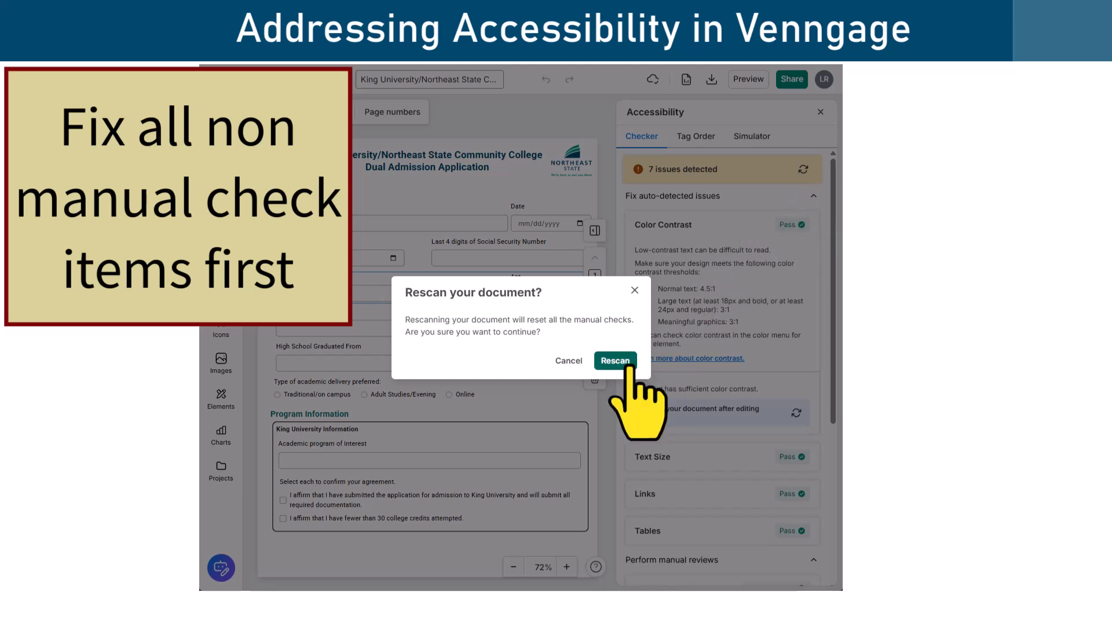
click(569, 362)
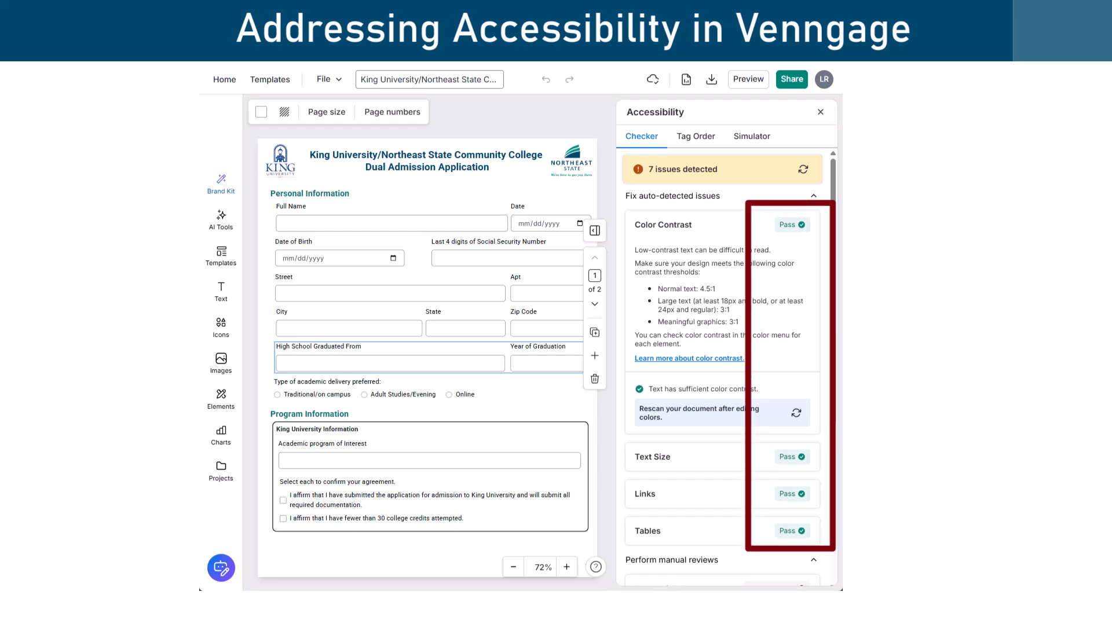
scroll(723, 367, down, 1)
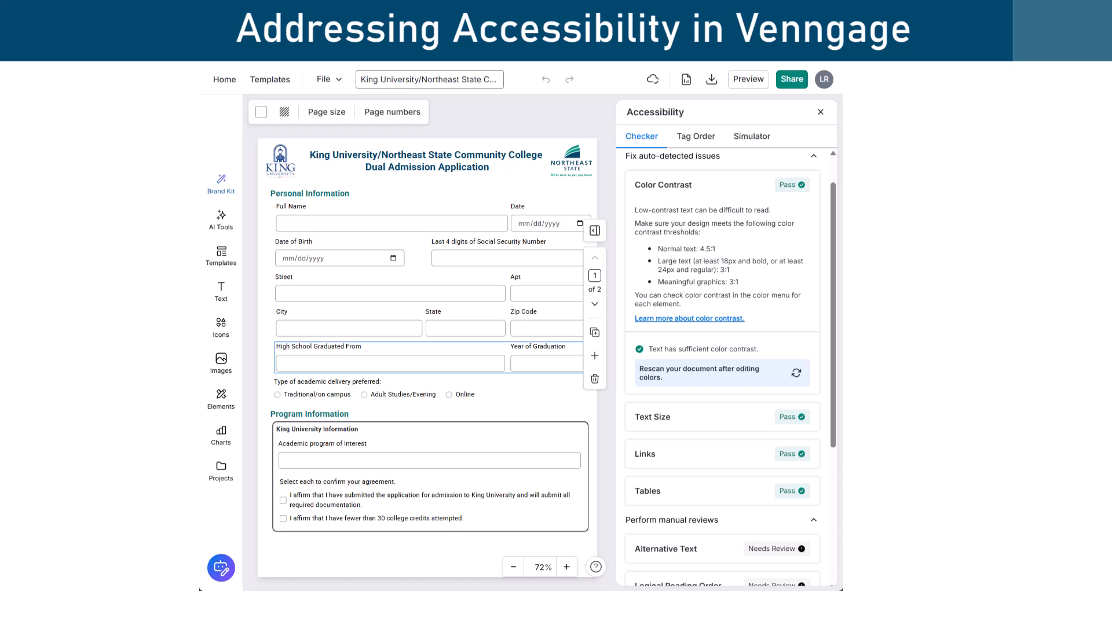
scroll(722, 367, down, 3)
click(718, 386)
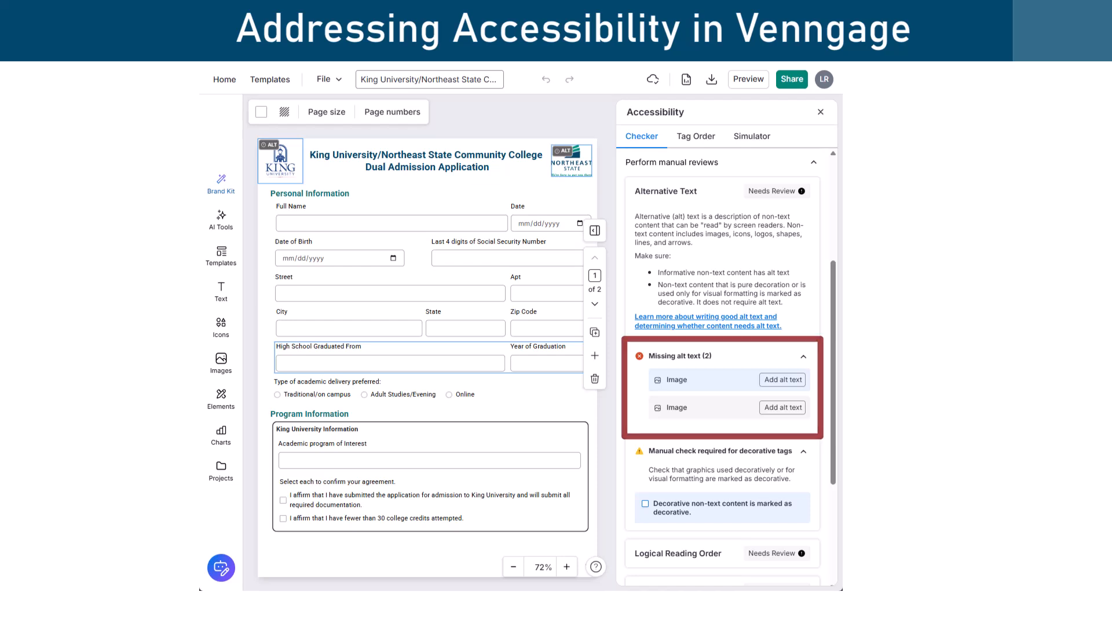
click(705, 383)
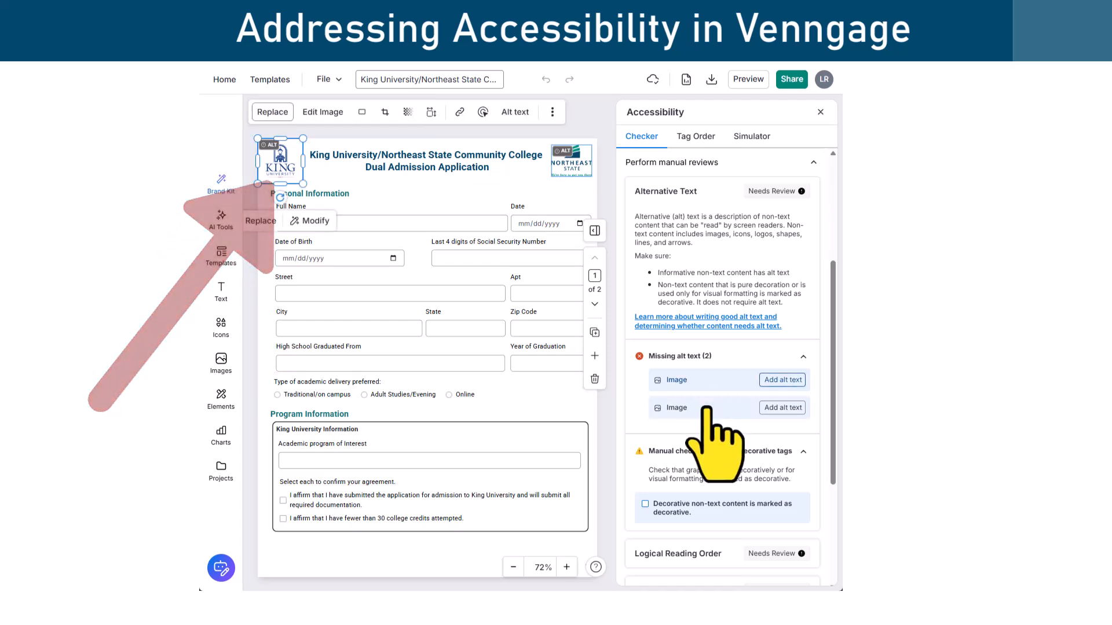
click(706, 410)
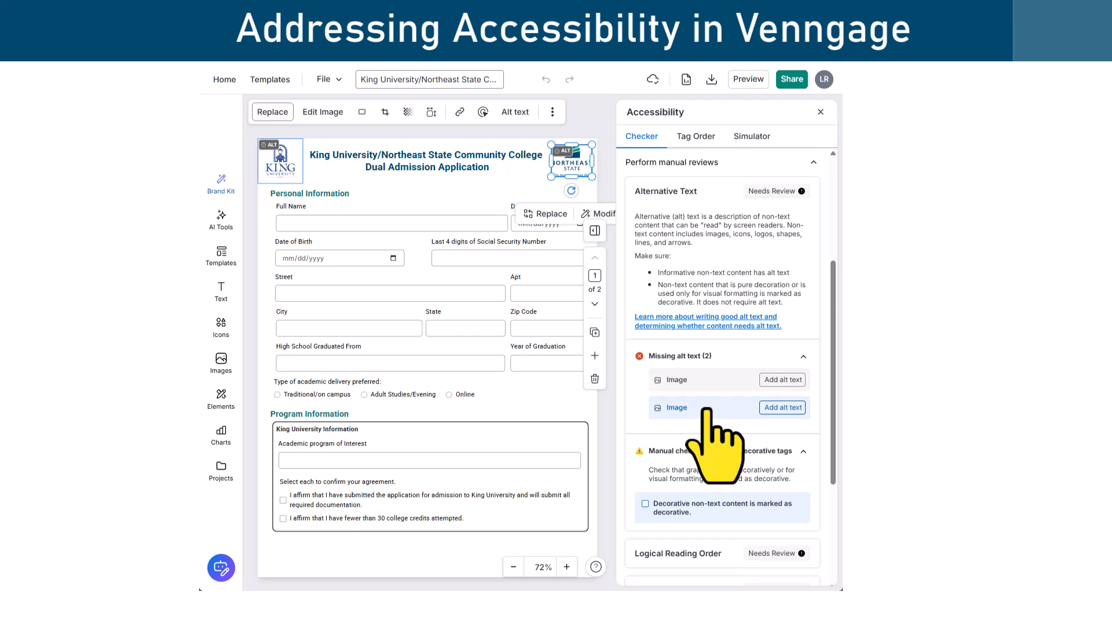
Mark the King and Northeast State header logos as decorative, and confirm that decorative non-text content is marked.
click(774, 381)
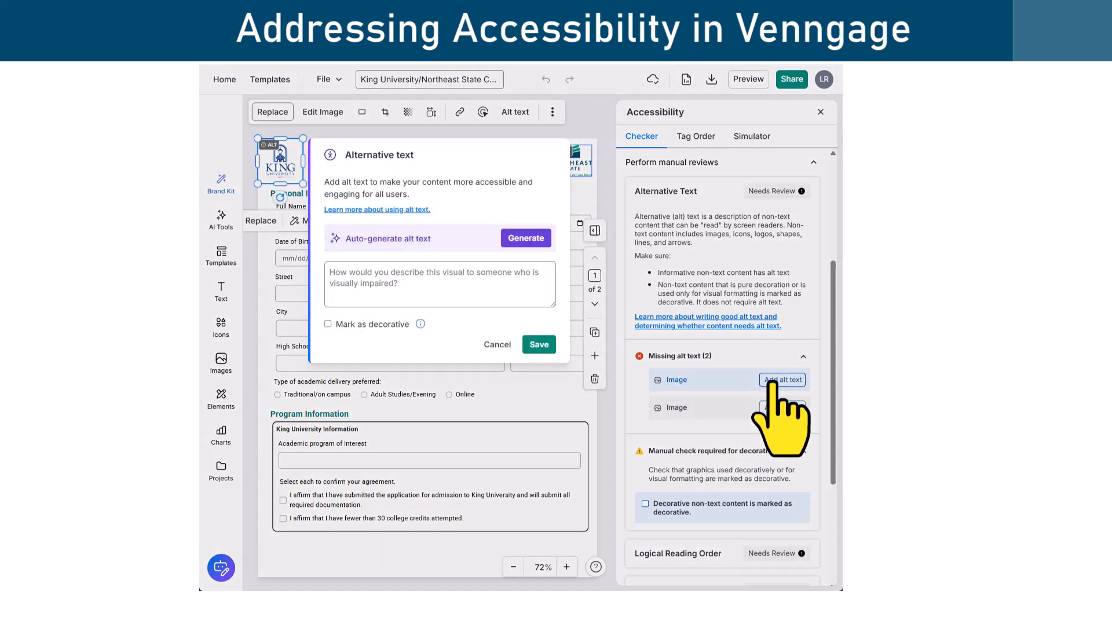
click(328, 324)
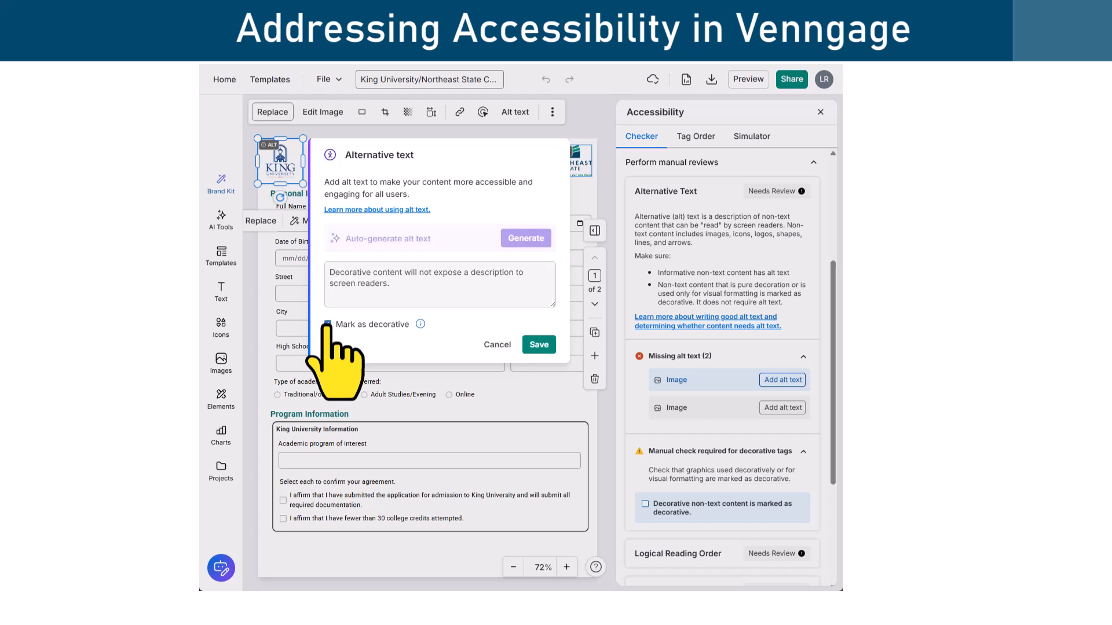
click(529, 346)
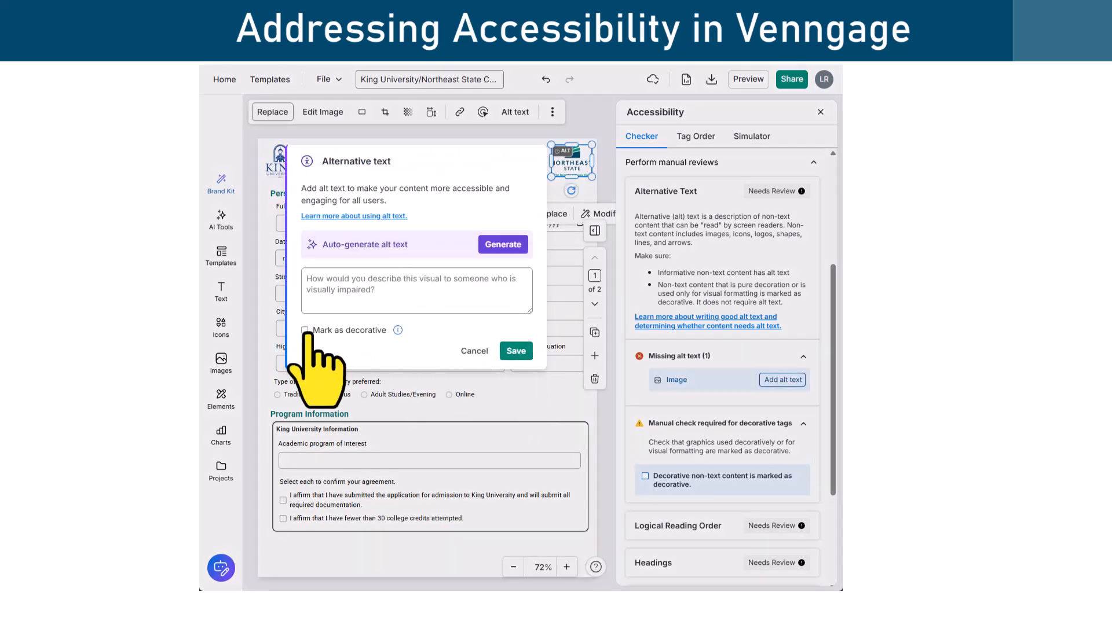
click(308, 328)
click(514, 350)
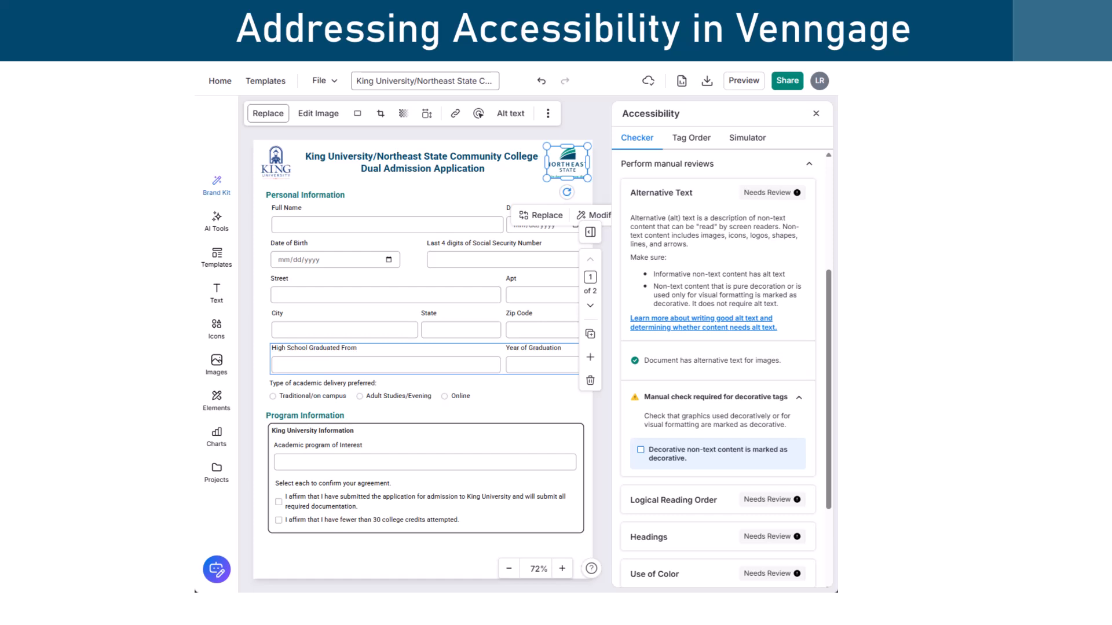
click(640, 450)
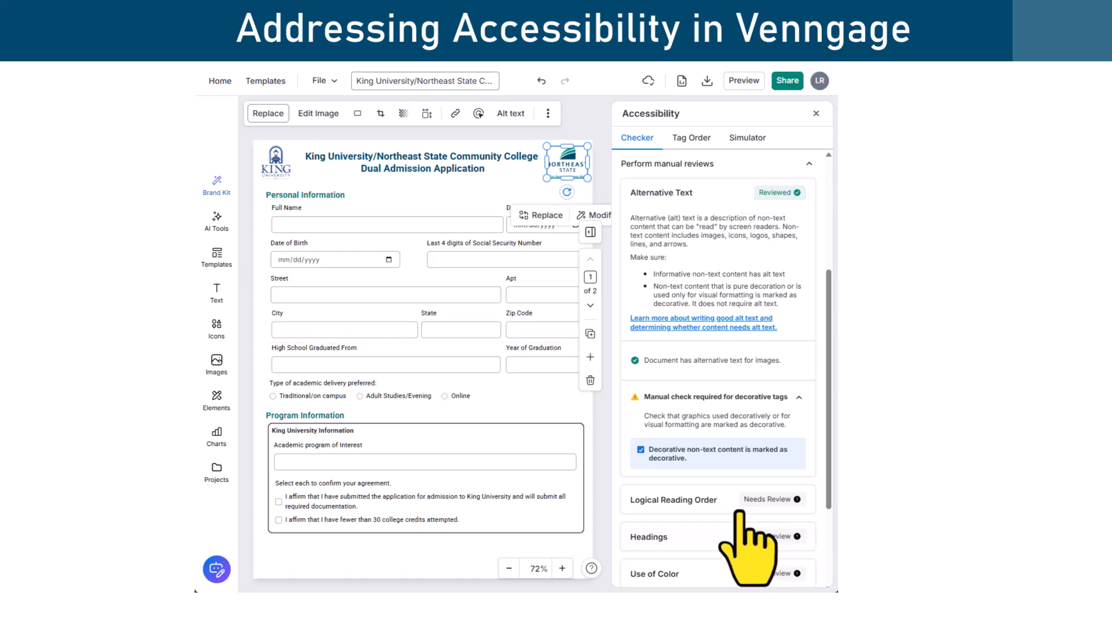
Reorder the page 1 tags so the personal information fields directly follow the Personal Information heading, ahead of Program Information.
click(722, 505)
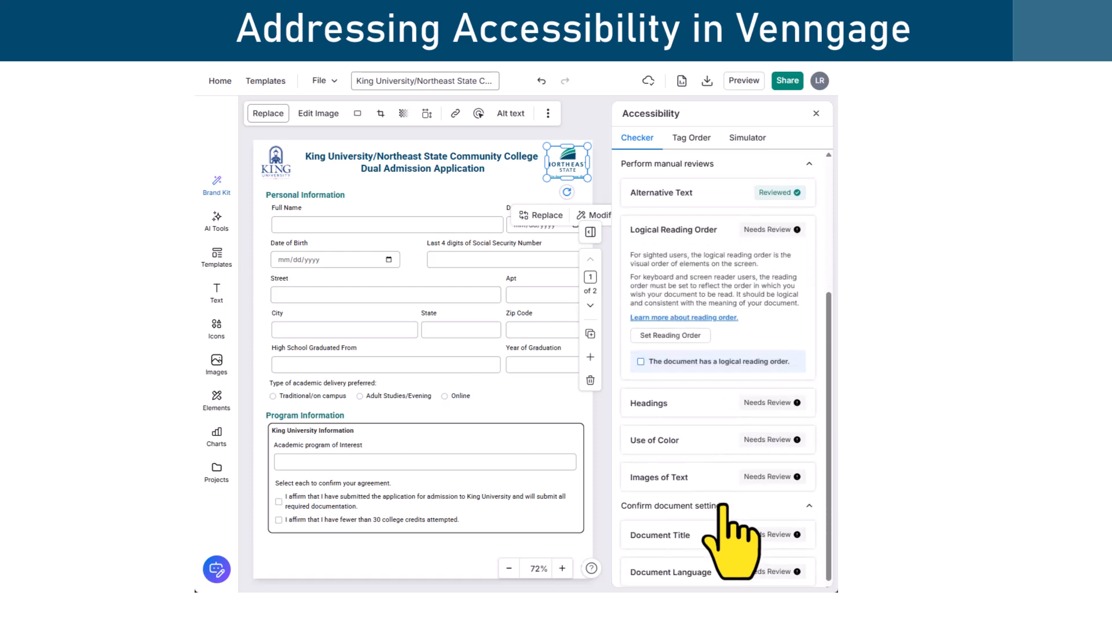
click(702, 337)
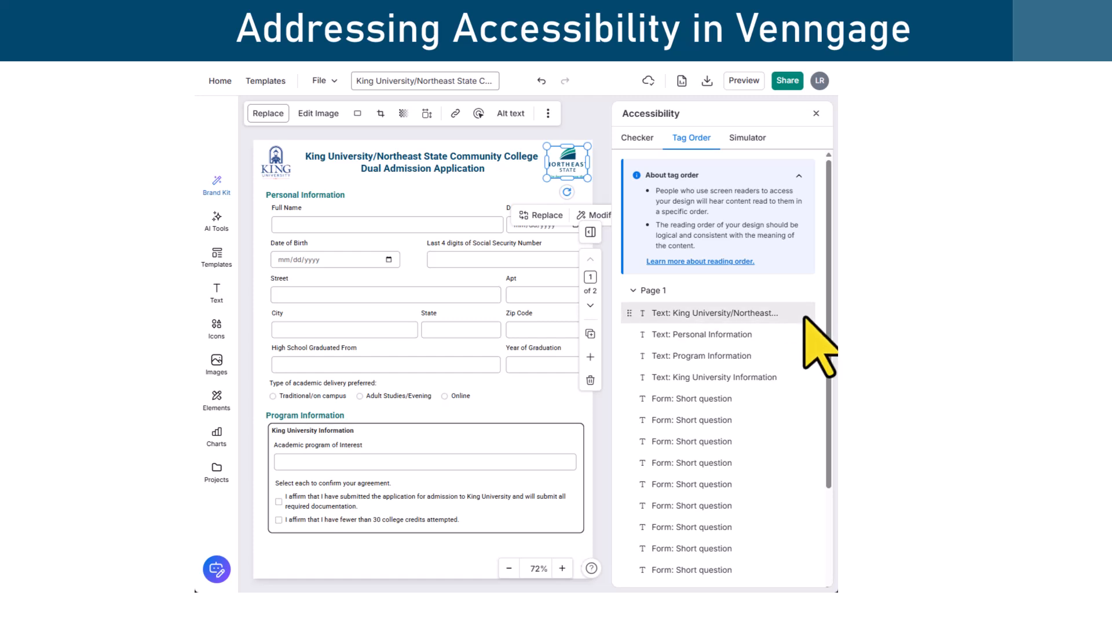
click(776, 314)
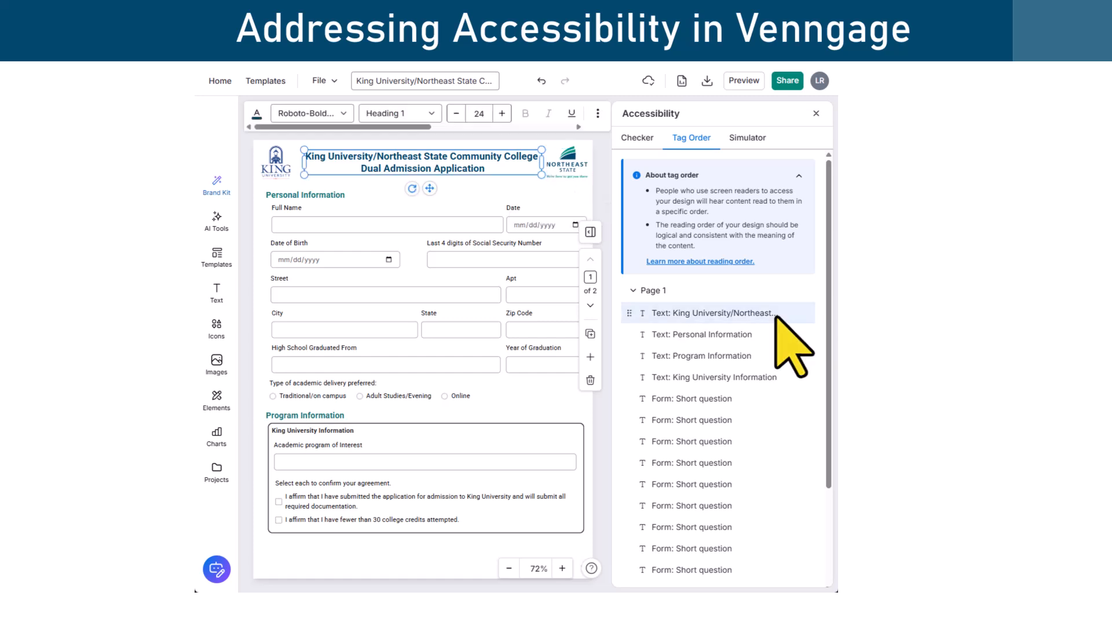
click(761, 403)
drag(761, 403, 761, 342)
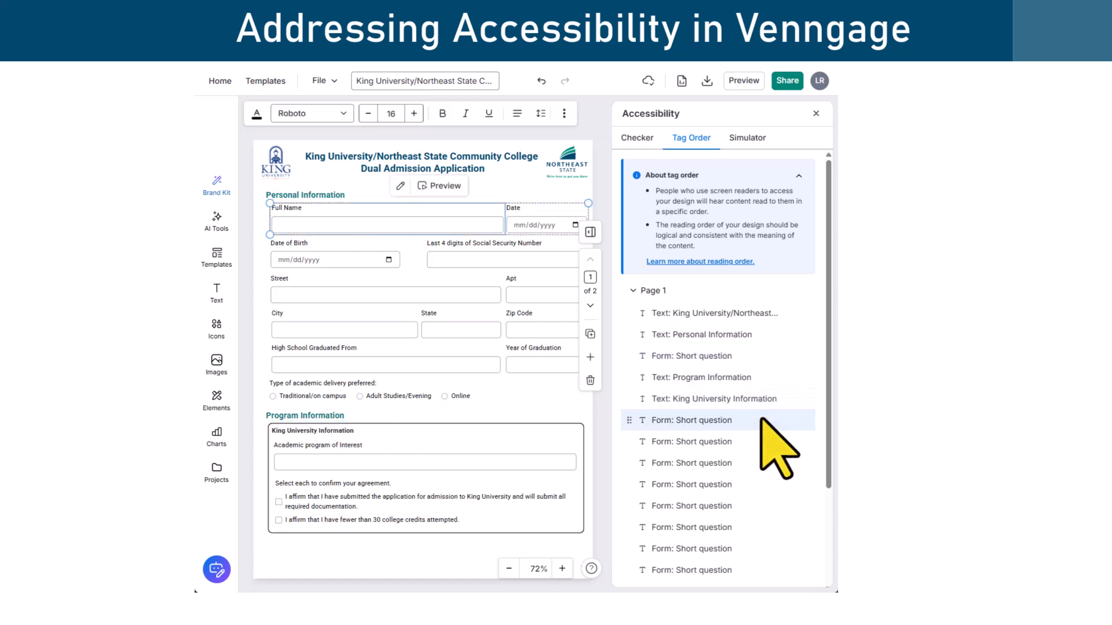
click(747, 442)
click(747, 356)
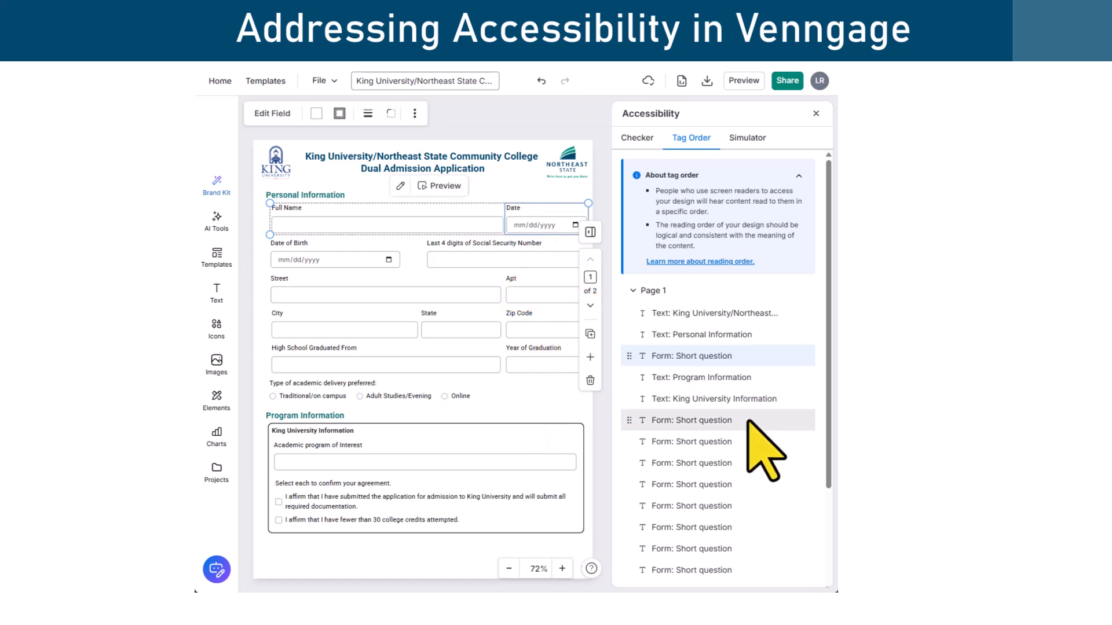
drag(747, 421, 752, 547)
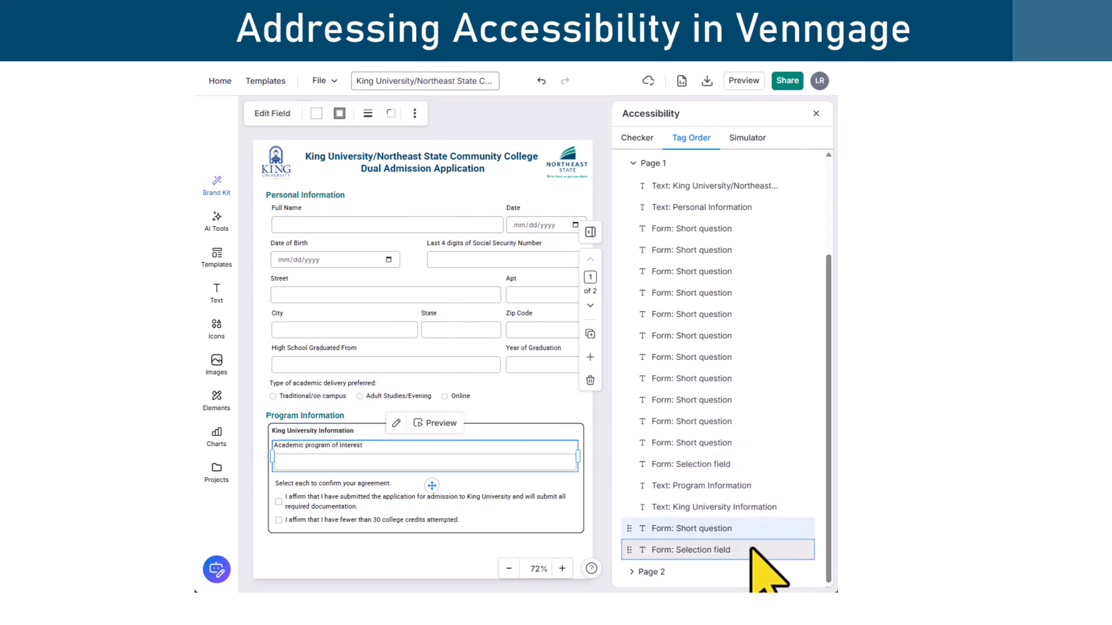
click(751, 551)
Expand the page 2 tags and arrange the official-use fields: application status, start date, enrollment type, advisor, notes.
click(751, 572)
scroll(762, 521, down, 6)
click(750, 273)
click(751, 424)
drag(751, 407, 749, 270)
click(734, 400)
click(731, 317)
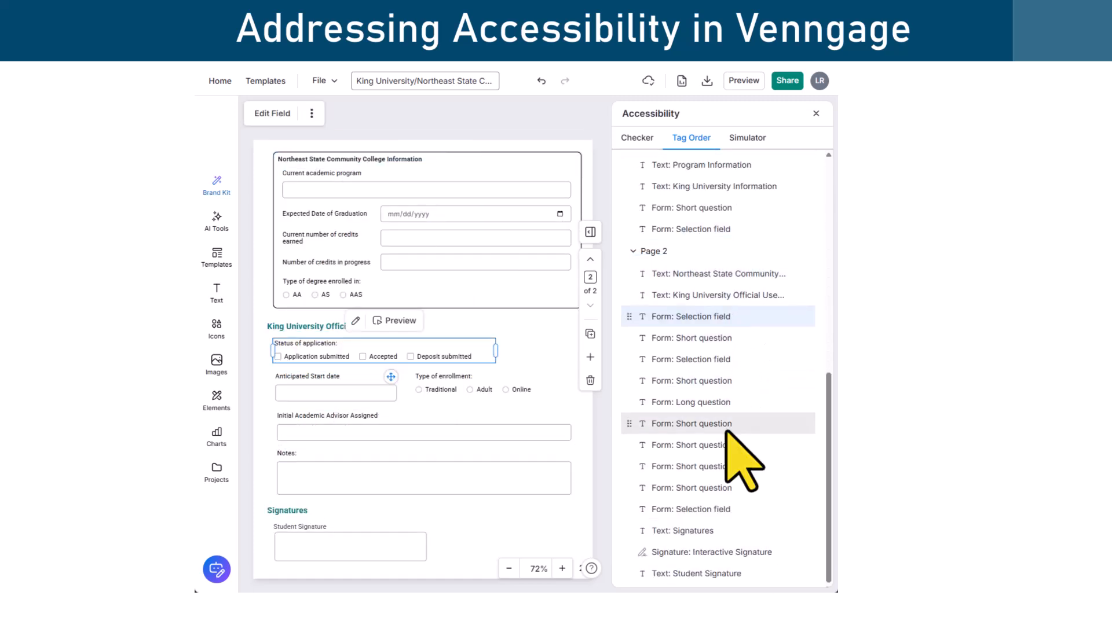
Move the five Northeast State academic fields directly below the Northeast State Community College heading in the page 2 tag order.
drag(728, 429, 726, 296)
drag(727, 448, 726, 315)
drag(729, 471, 727, 340)
drag(731, 491, 729, 362)
drag(732, 511, 728, 382)
Check the page 2 tag sequence from the Northeast State heading through Signatures against the form layout.
click(715, 277)
click(710, 301)
click(706, 322)
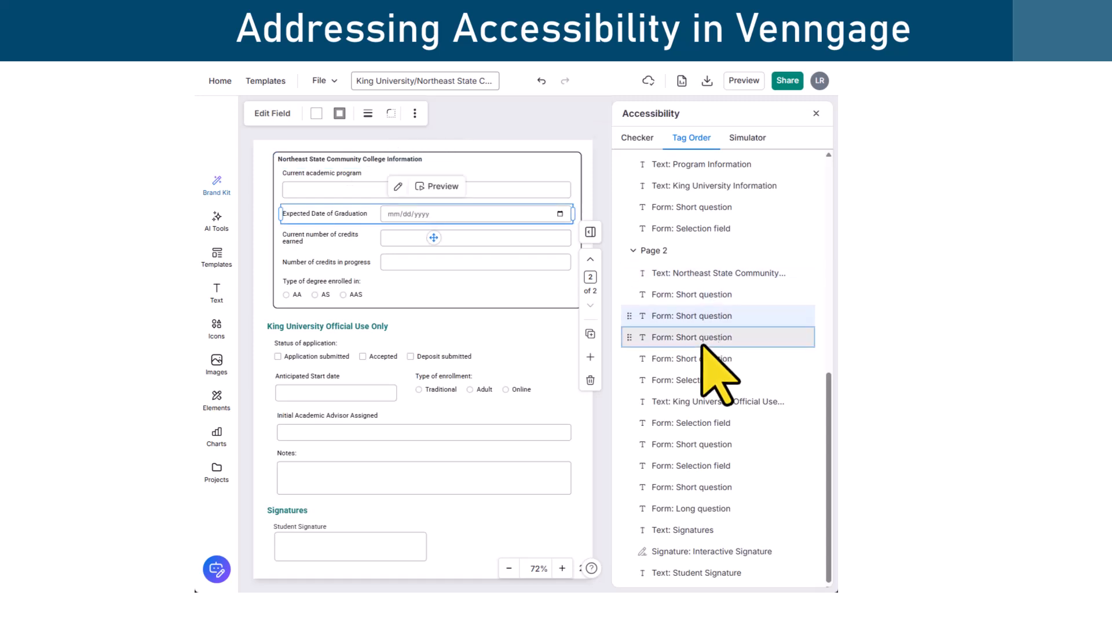
click(704, 362)
click(705, 383)
click(707, 405)
click(708, 448)
click(710, 470)
click(713, 491)
click(722, 533)
Place the Student Signature text before the interactive signature tag, and confirm that the document has a logical reading order.
drag(726, 573, 725, 549)
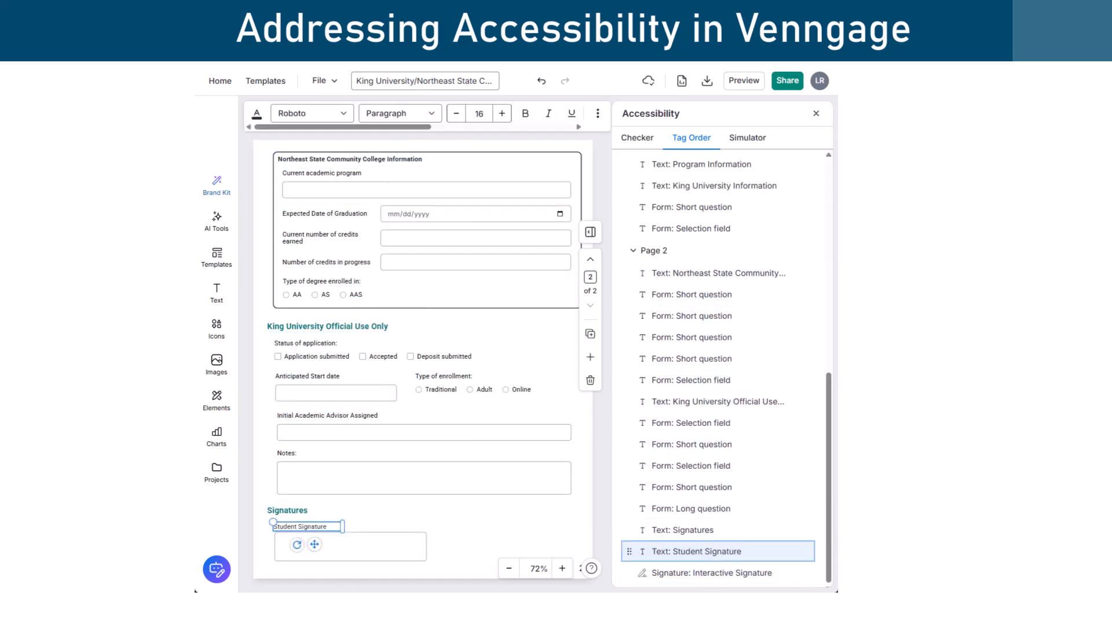
click(654, 142)
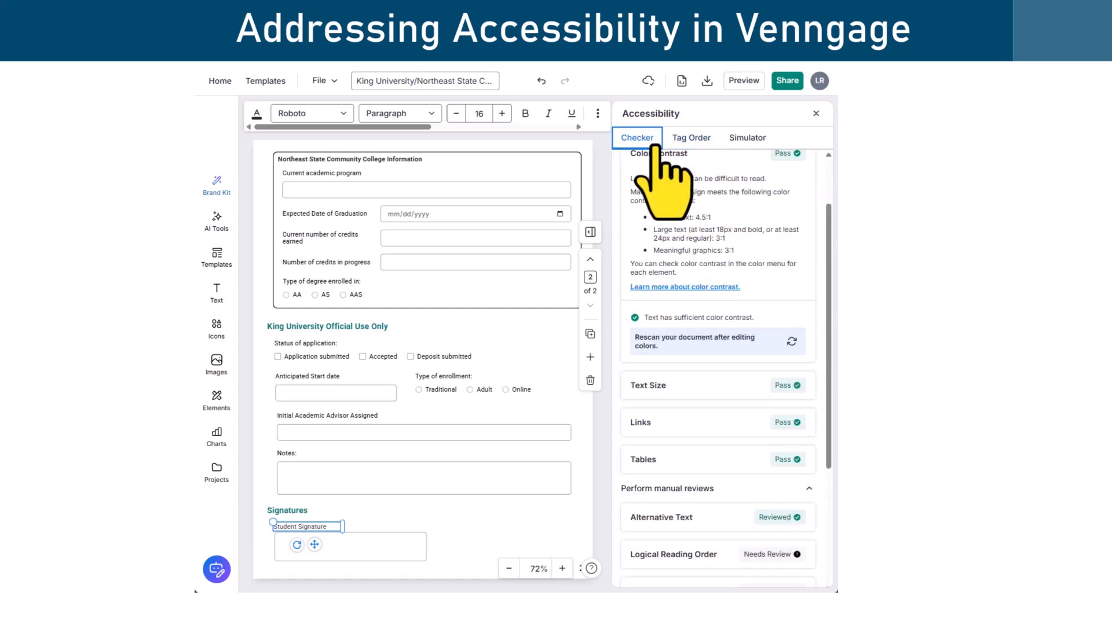
scroll(790, 342, down, 3)
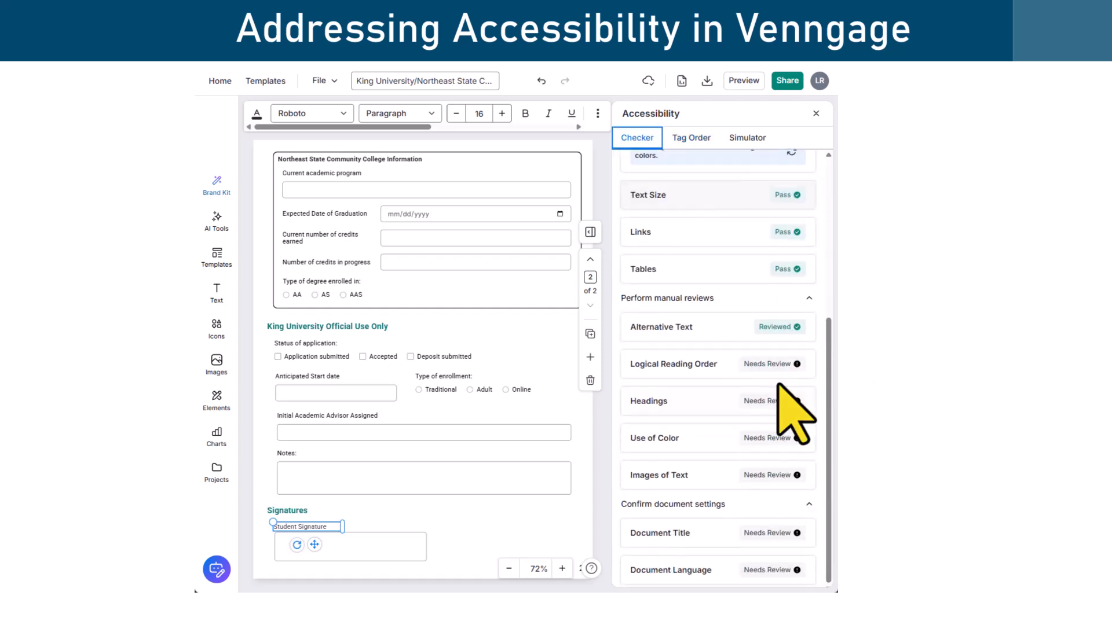
click(717, 363)
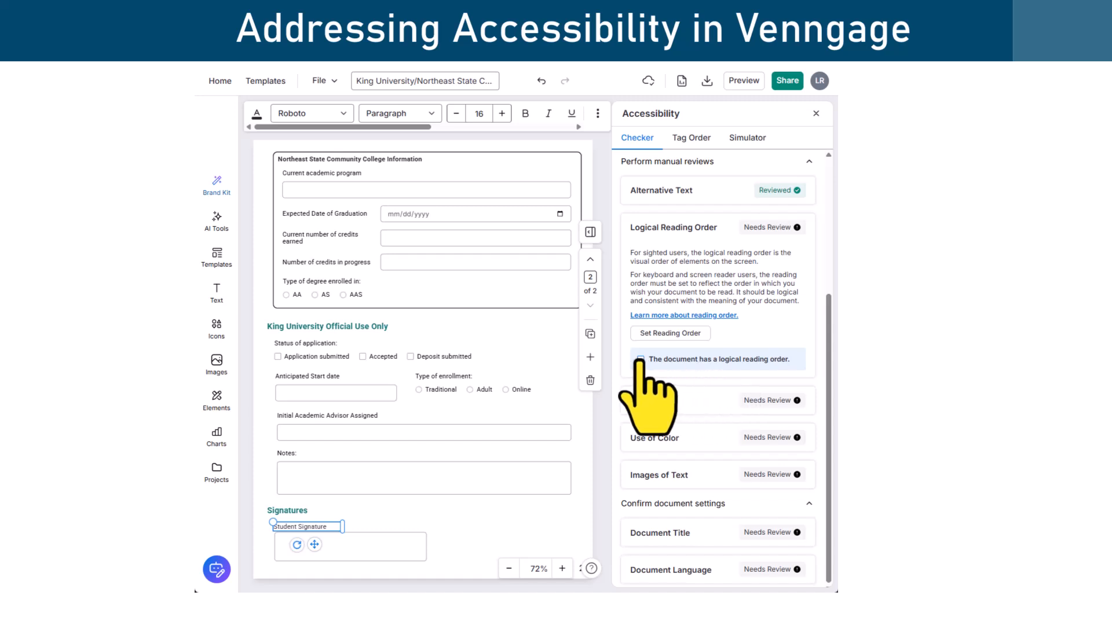
click(640, 359)
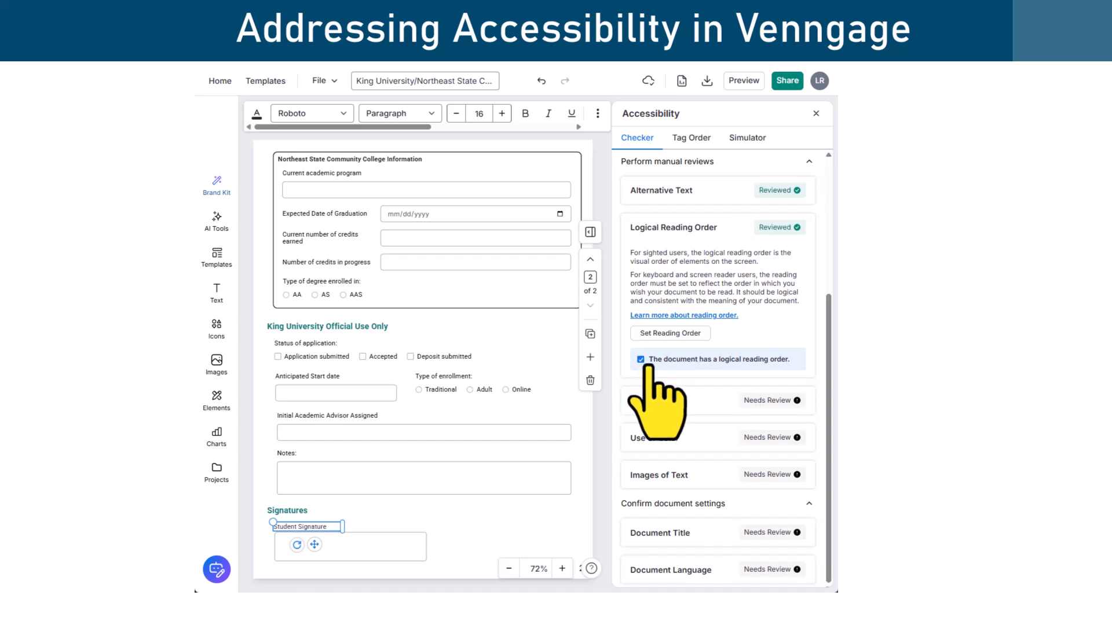
Confirm in the Headings and Use of Color reviews that heading tags follow best practices and color isn't the only visual means.
click(718, 400)
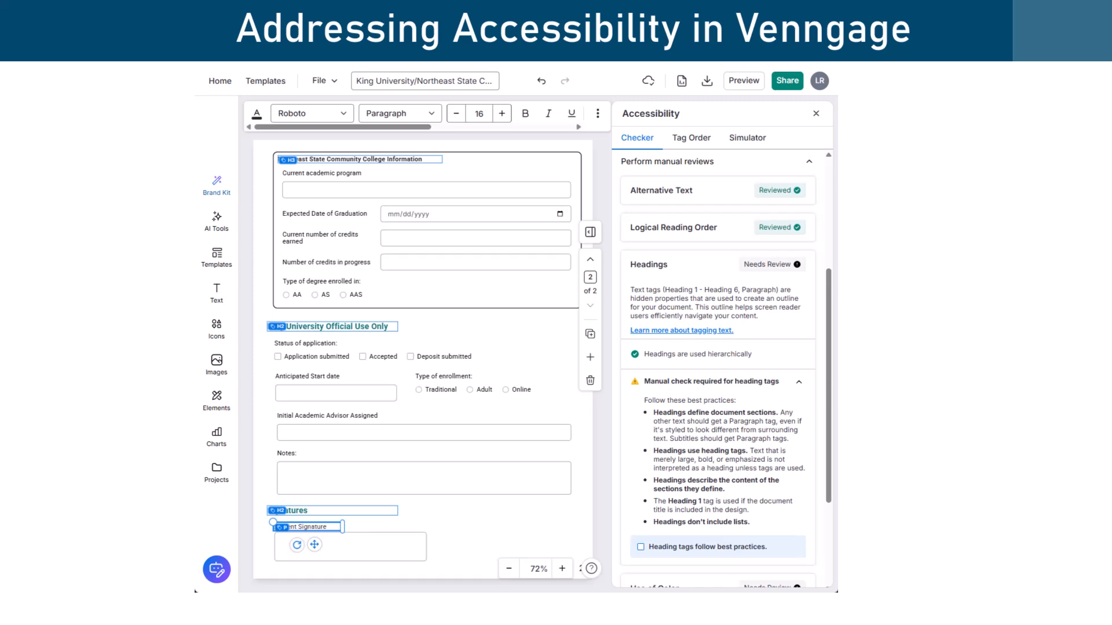
click(640, 548)
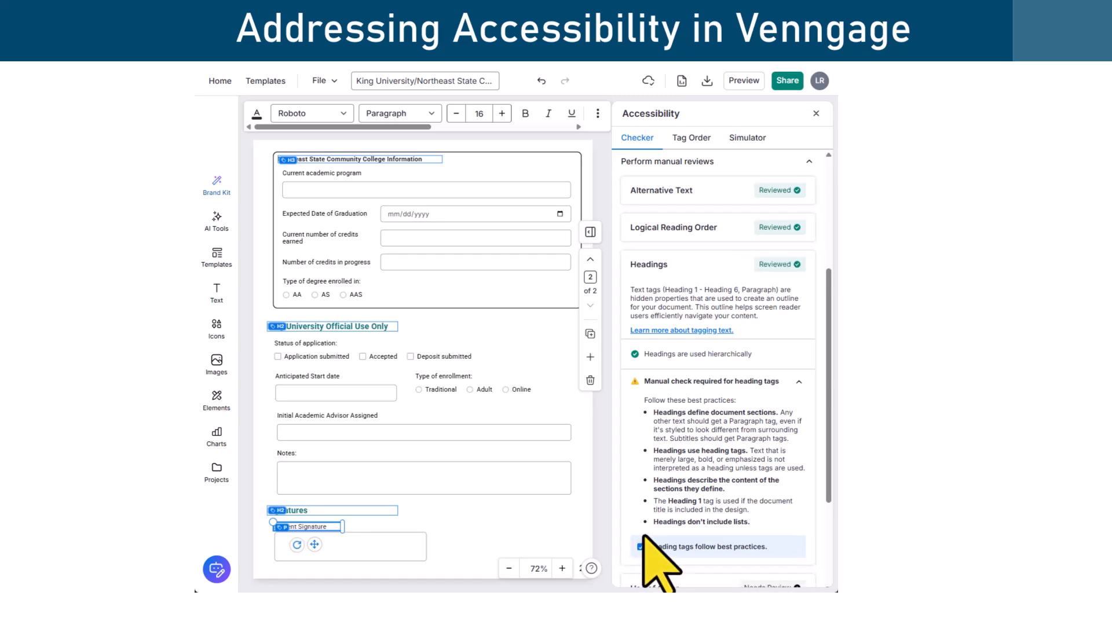
scroll(666, 533, down, 2)
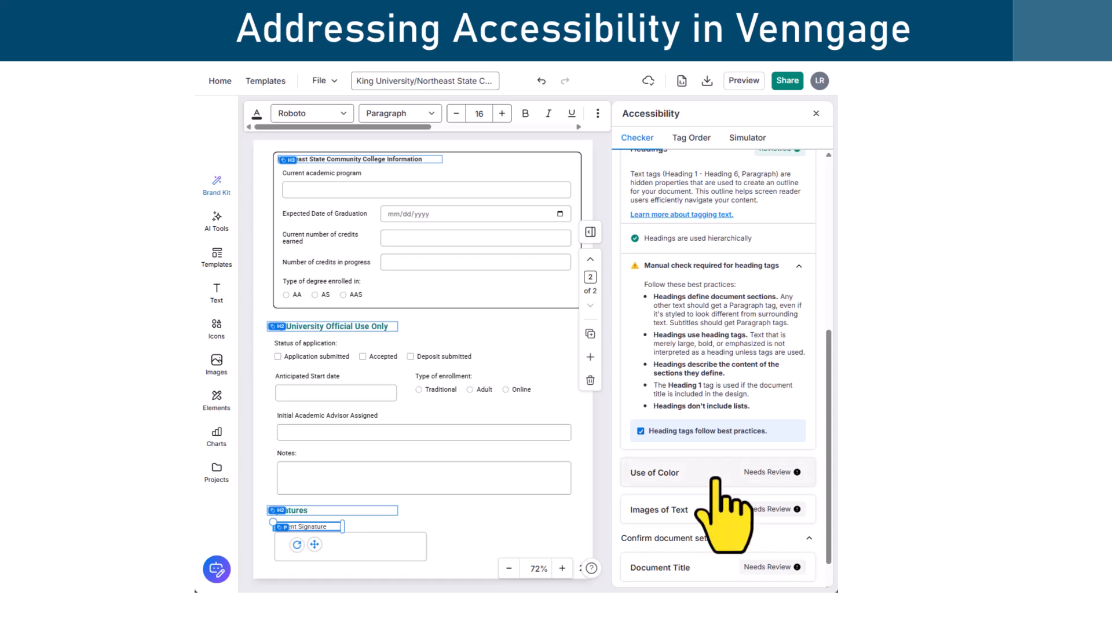
click(716, 481)
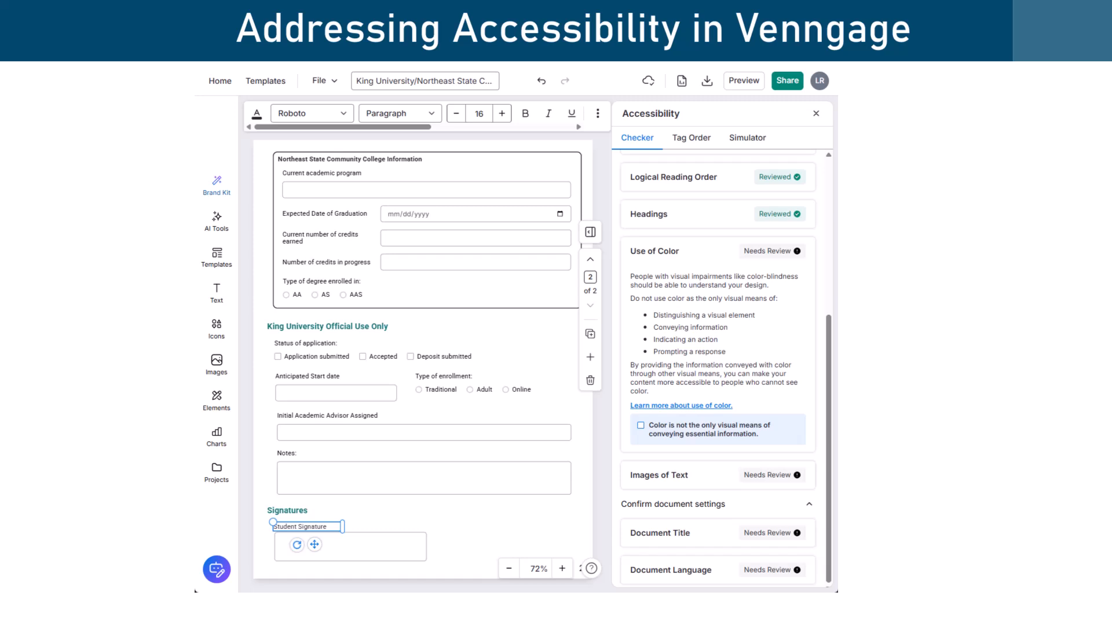
click(639, 427)
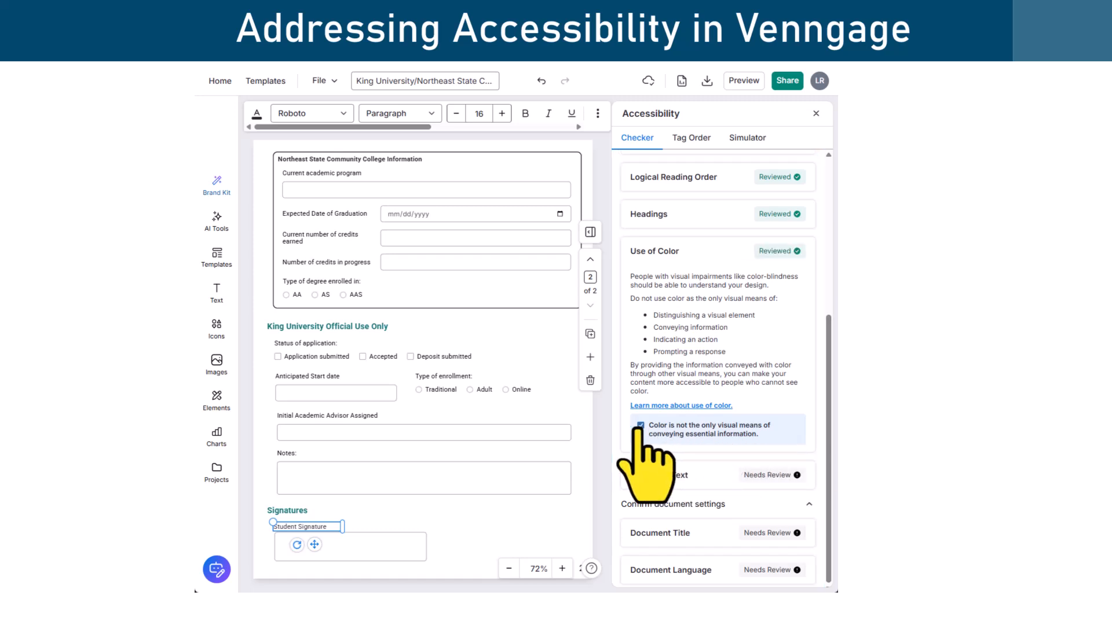
Confirm the Images of Text review and the Document Title check that the design title is meaningful.
click(713, 481)
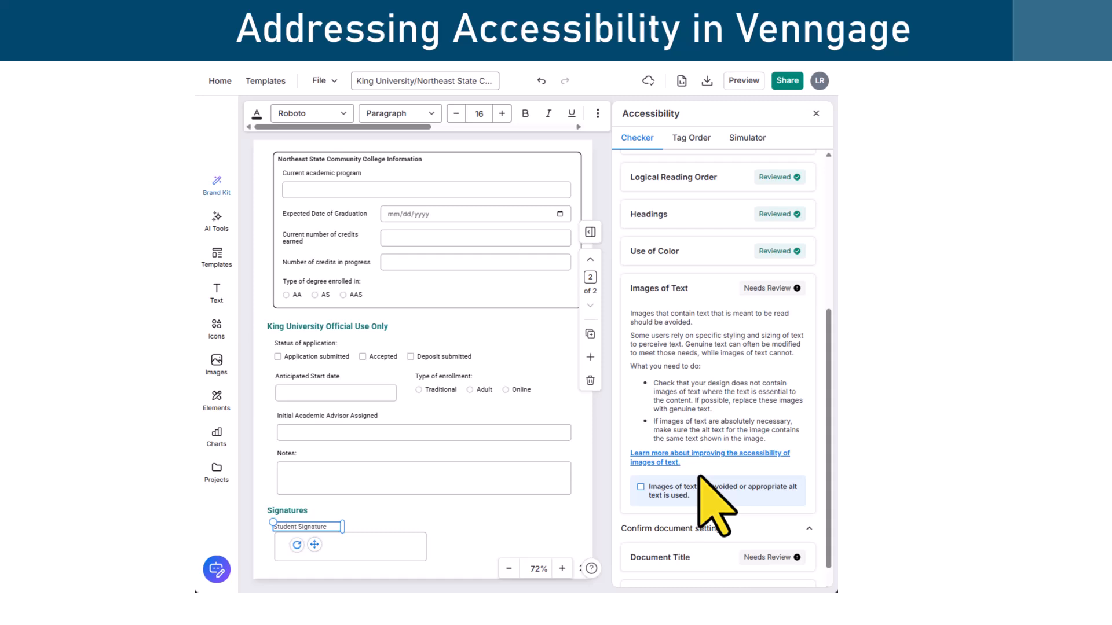
click(639, 487)
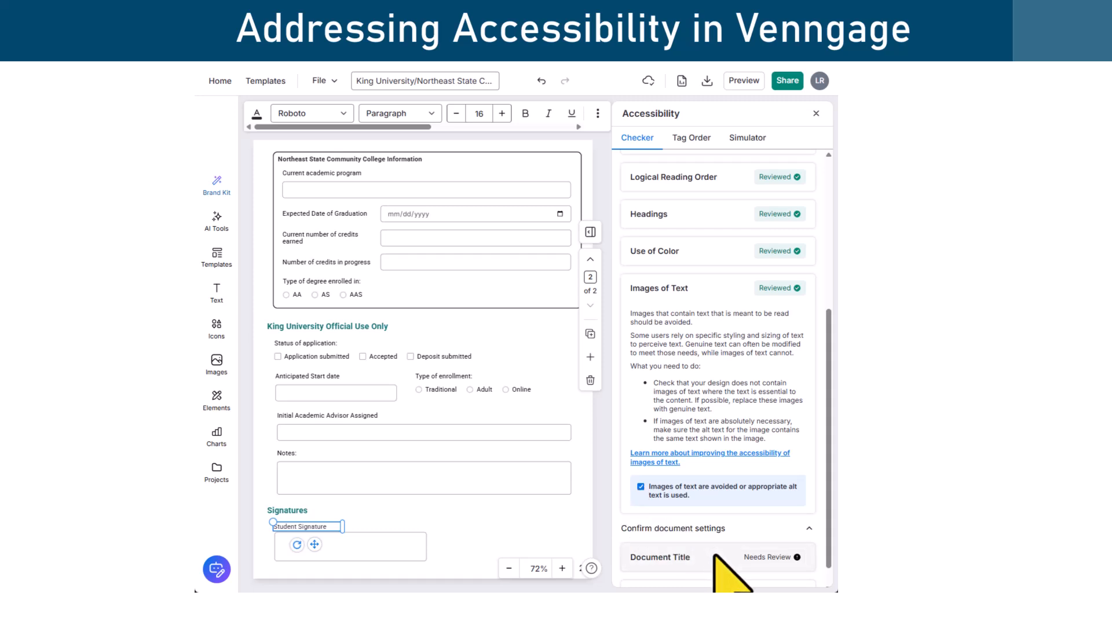
click(747, 559)
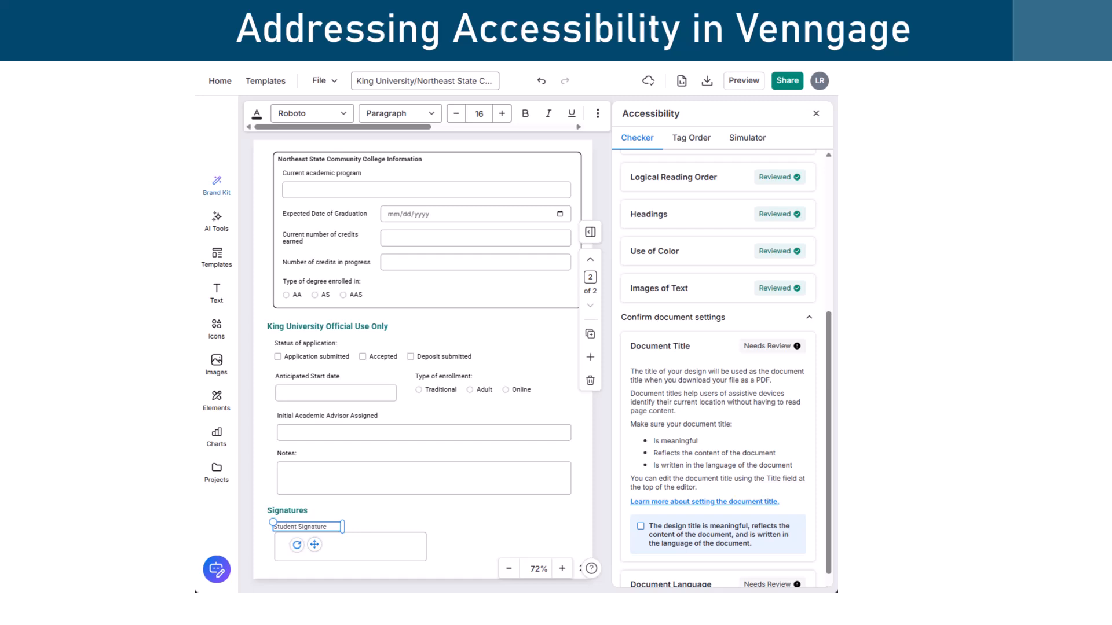
click(639, 527)
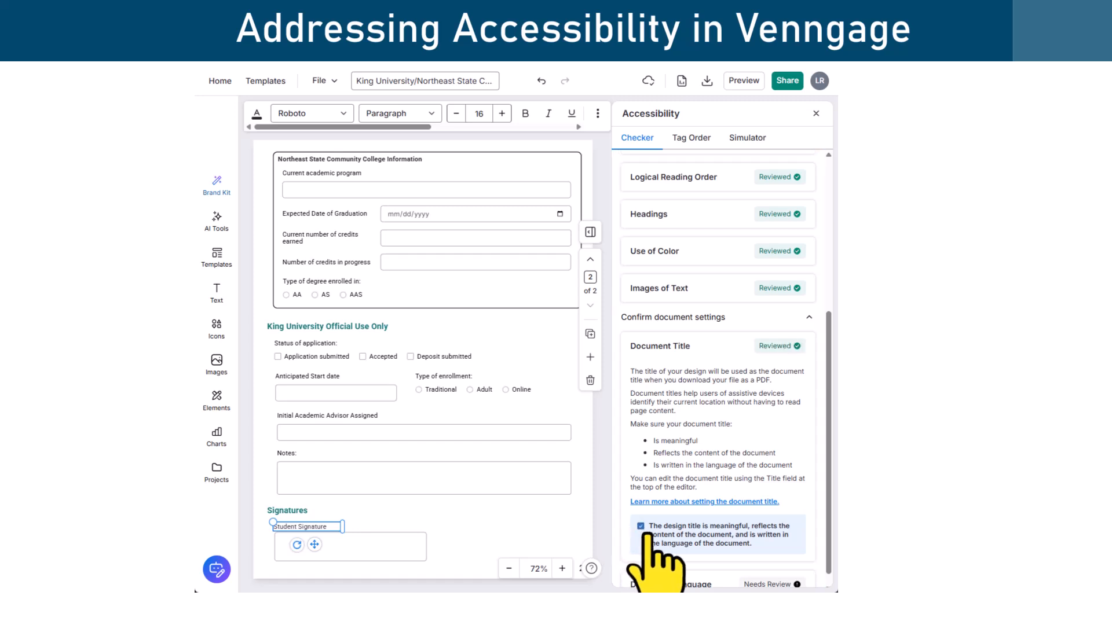
Save English as the document language and confirm that the language is correct and the design only contains text in it.
click(722, 582)
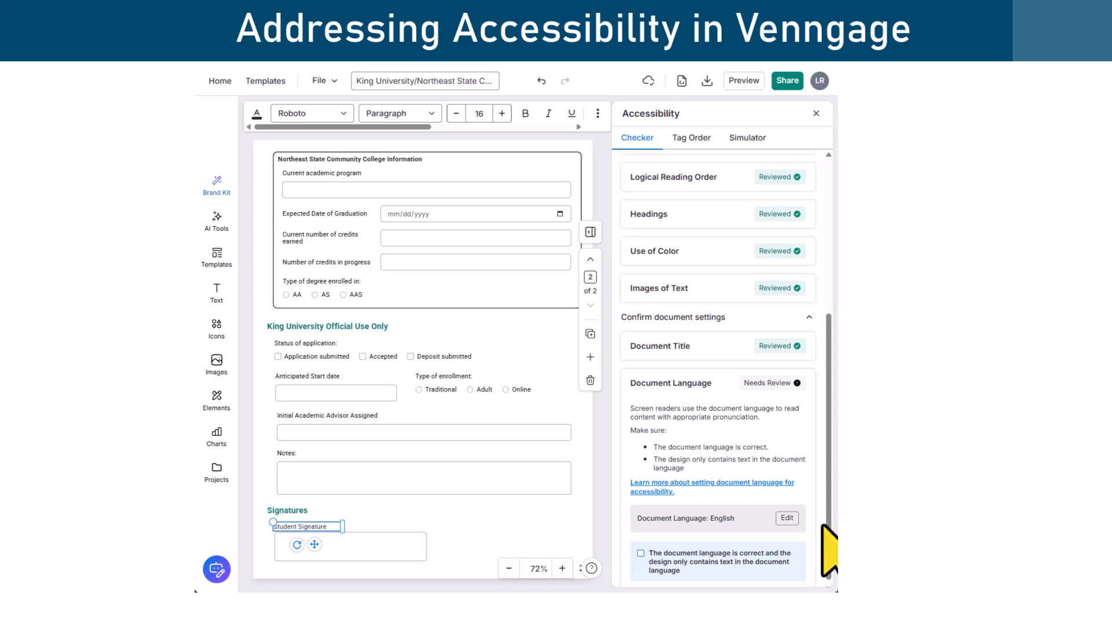
click(794, 520)
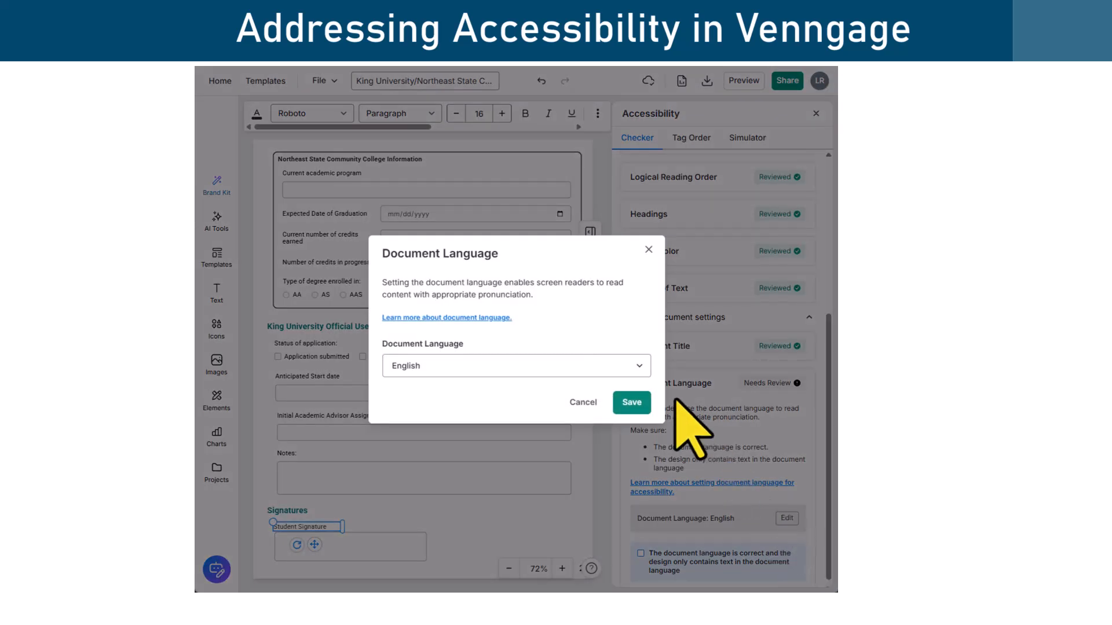
click(638, 367)
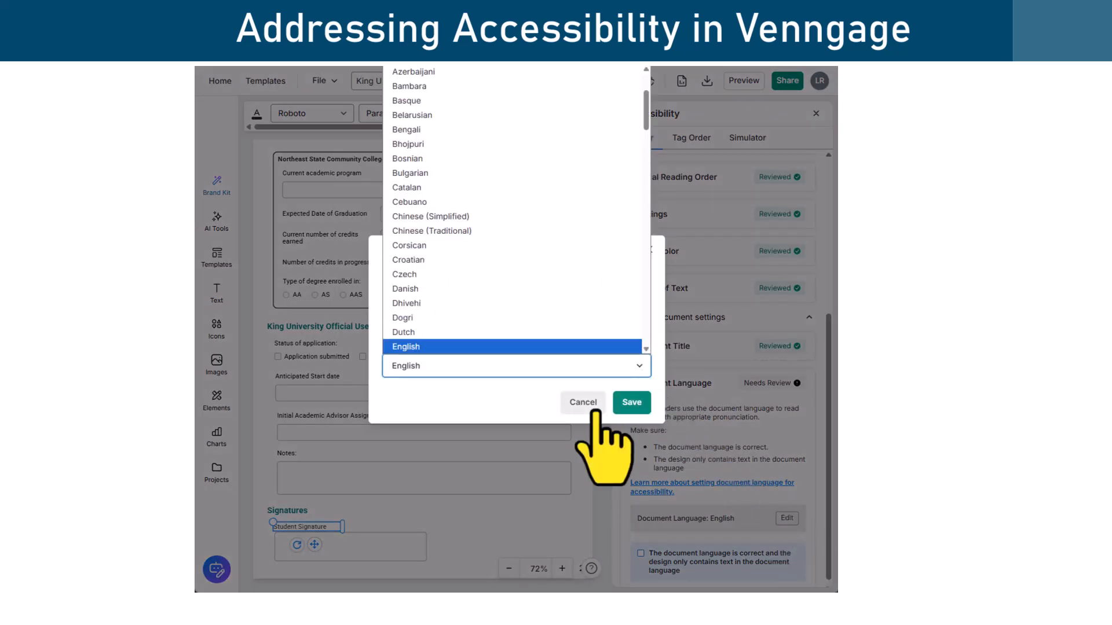
click(629, 402)
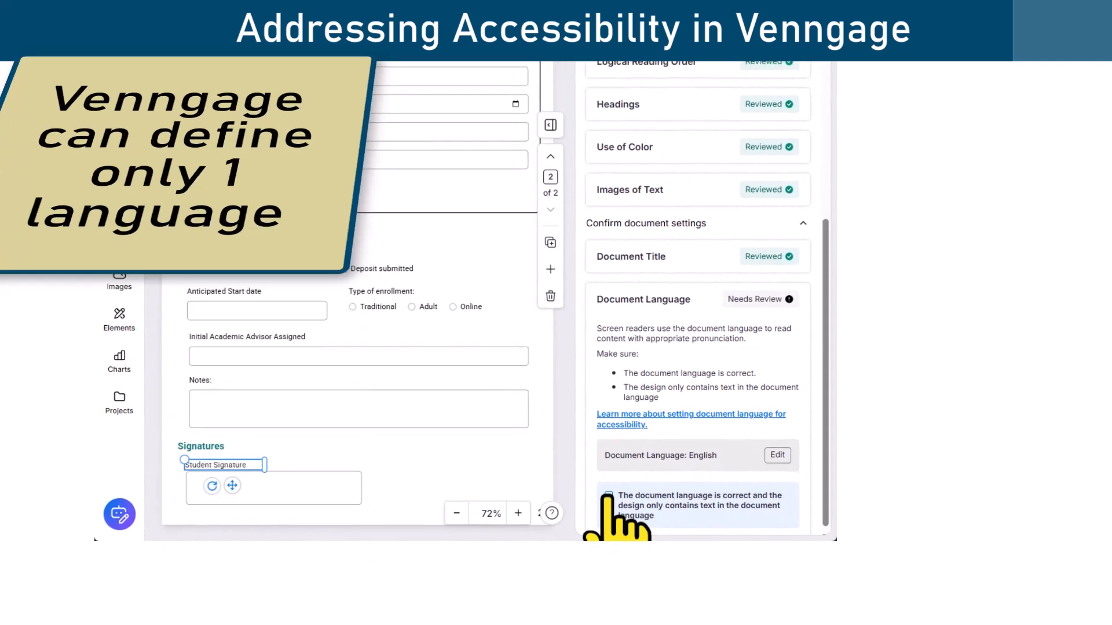
click(608, 496)
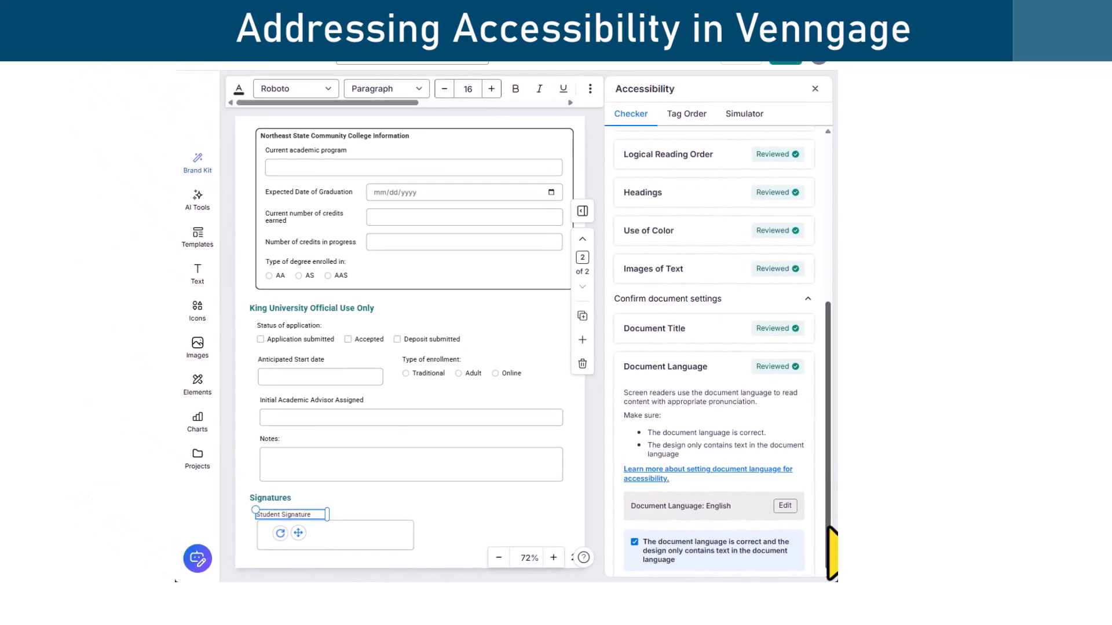
Check the accessibility checker's results back up to the overall status and open the design's download options.
scroll(833, 551, up, 3)
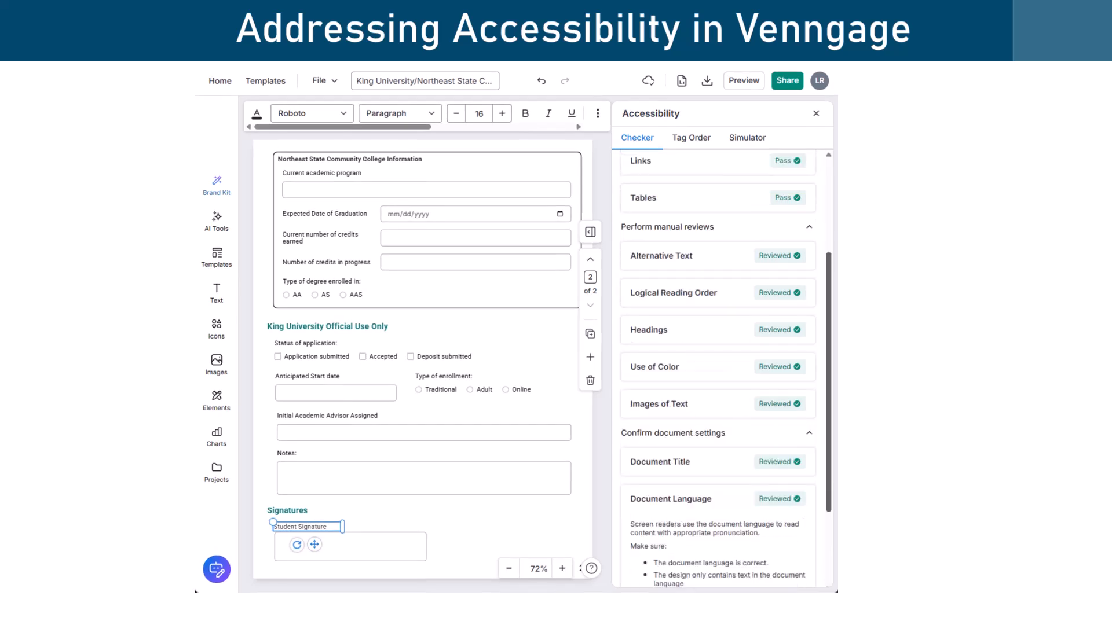
scroll(718, 371, up, 1)
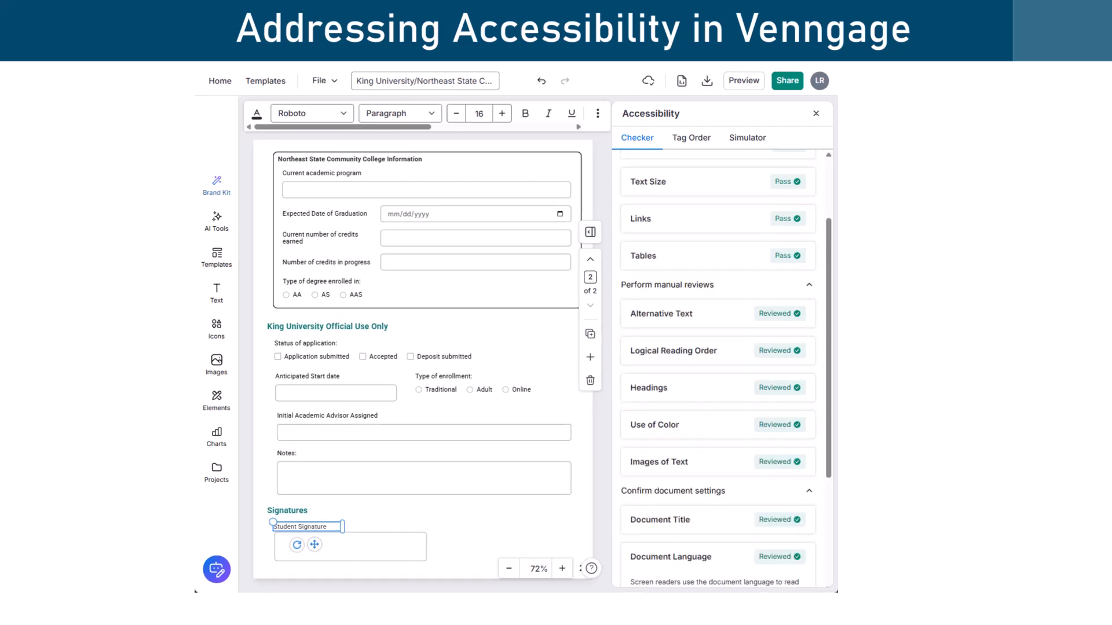
scroll(718, 371, up, 2)
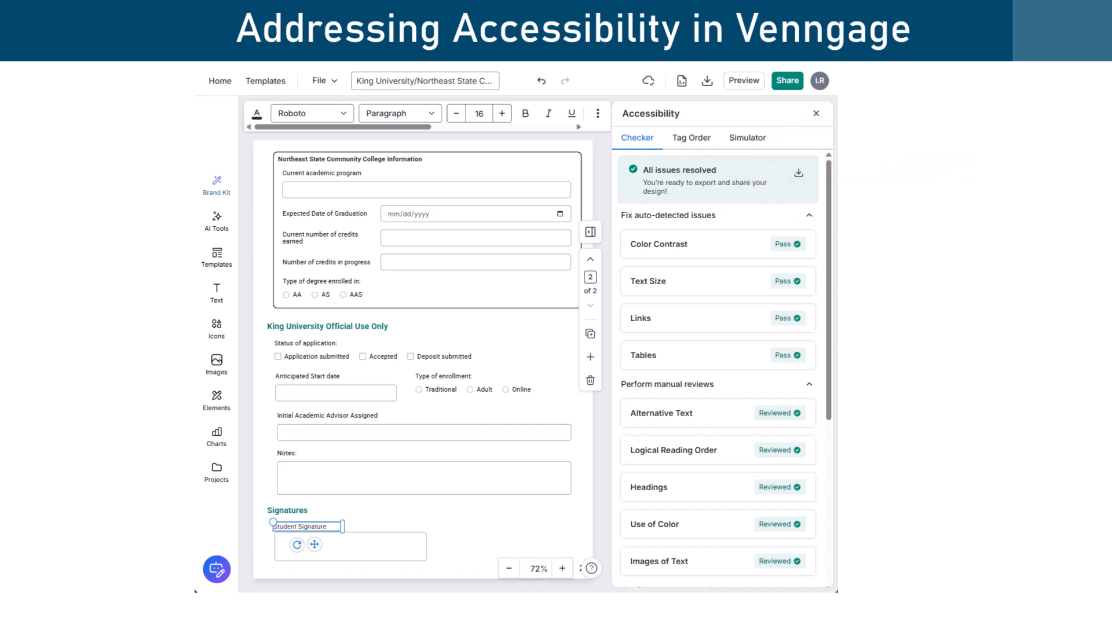
click(798, 172)
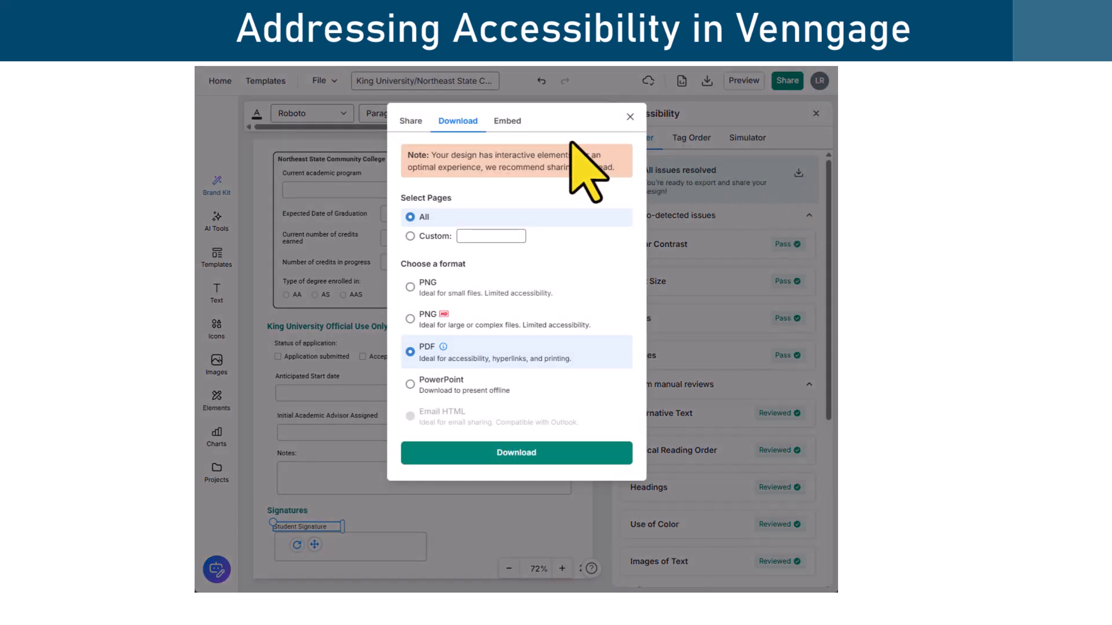